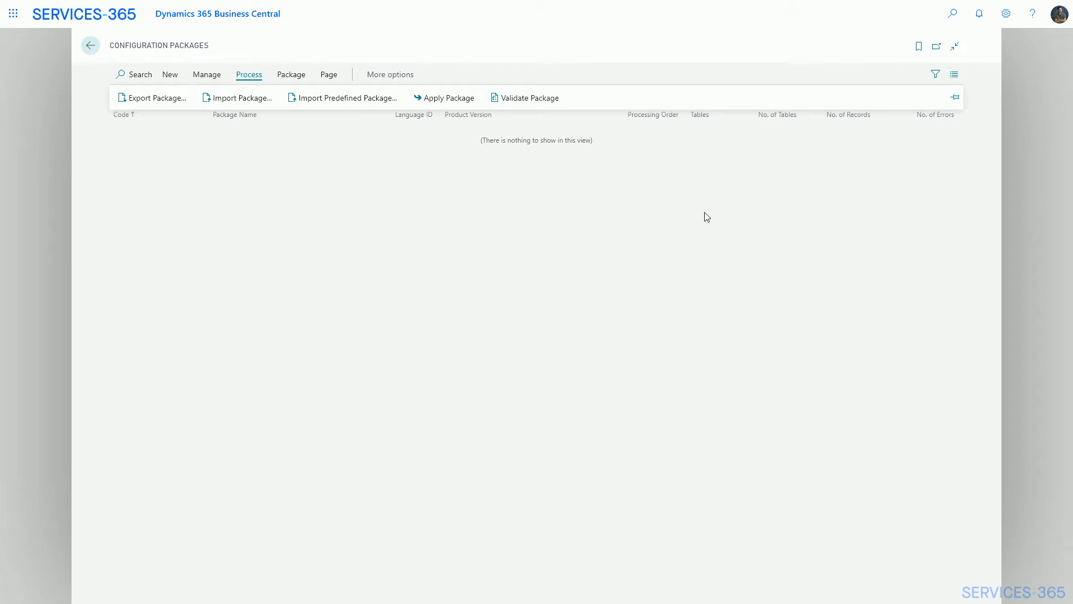
- Import the predefined configuration package CA.ENC.EVALUATION and open its package card
click(322, 104)
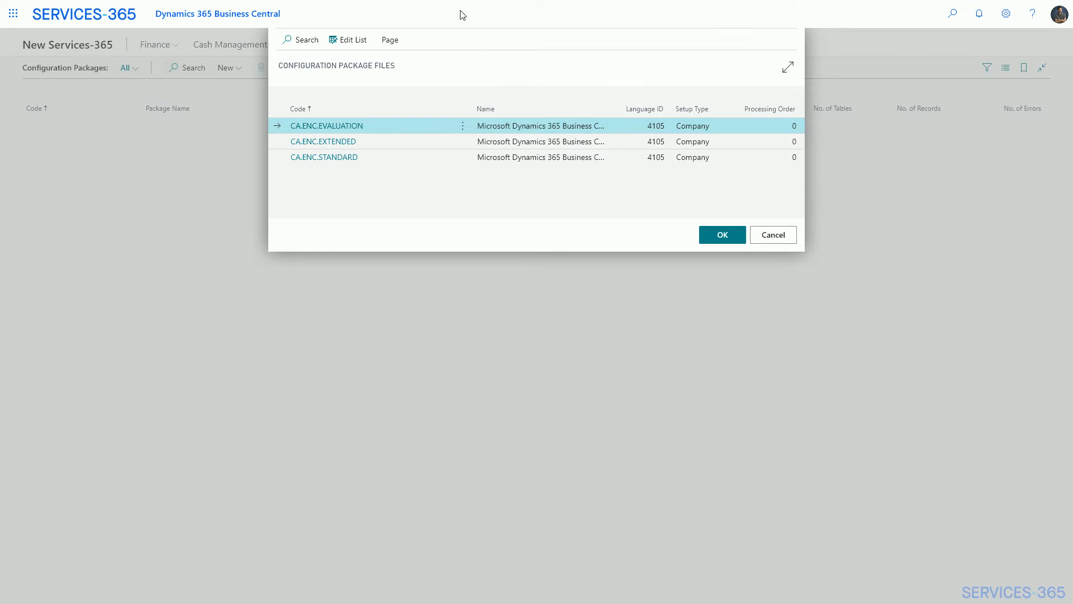
click(331, 127)
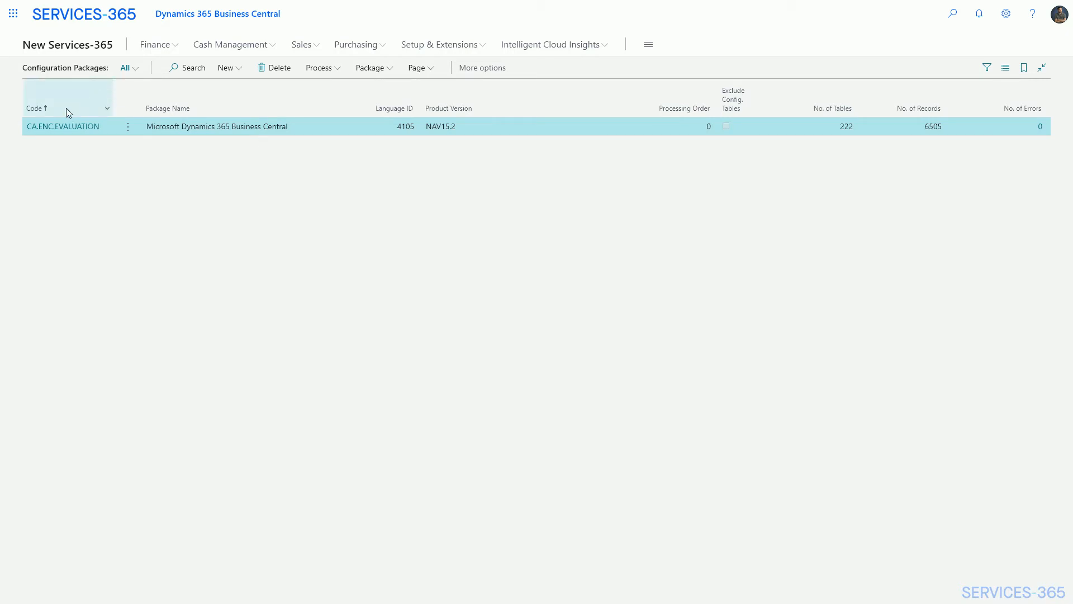
click(57, 128)
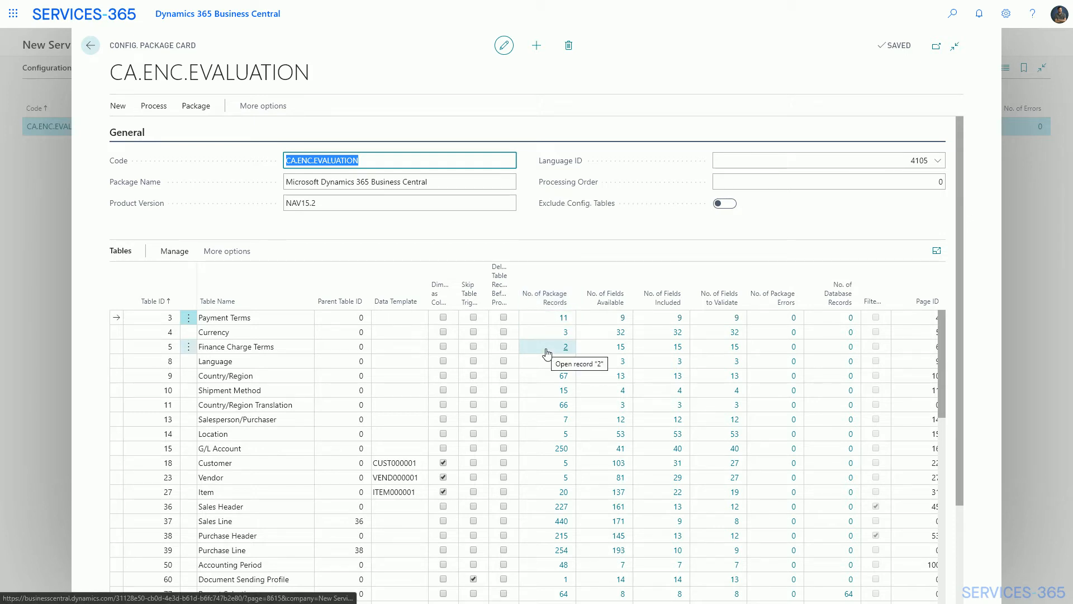
- Apply the CA.ENC.EVALUATION package data to the company and check the database record column in the tables list
click(152, 108)
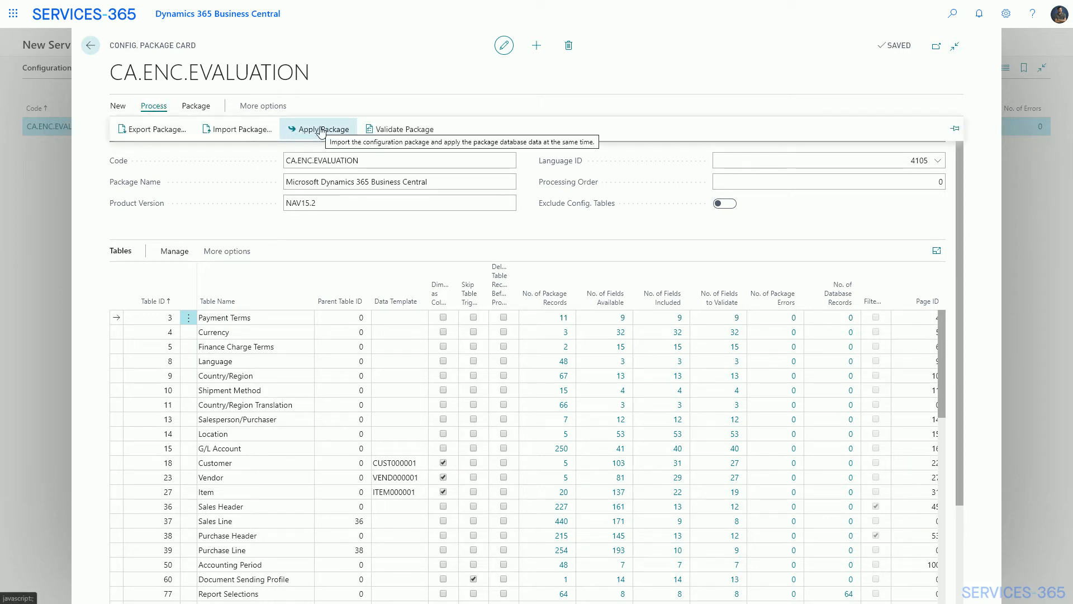
click(320, 131)
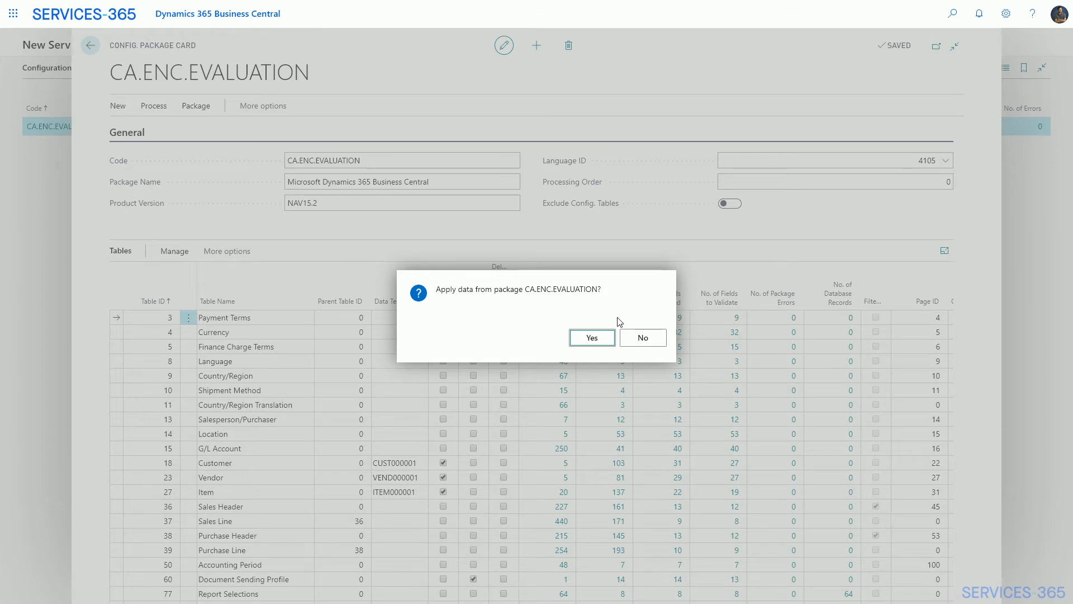
click(588, 342)
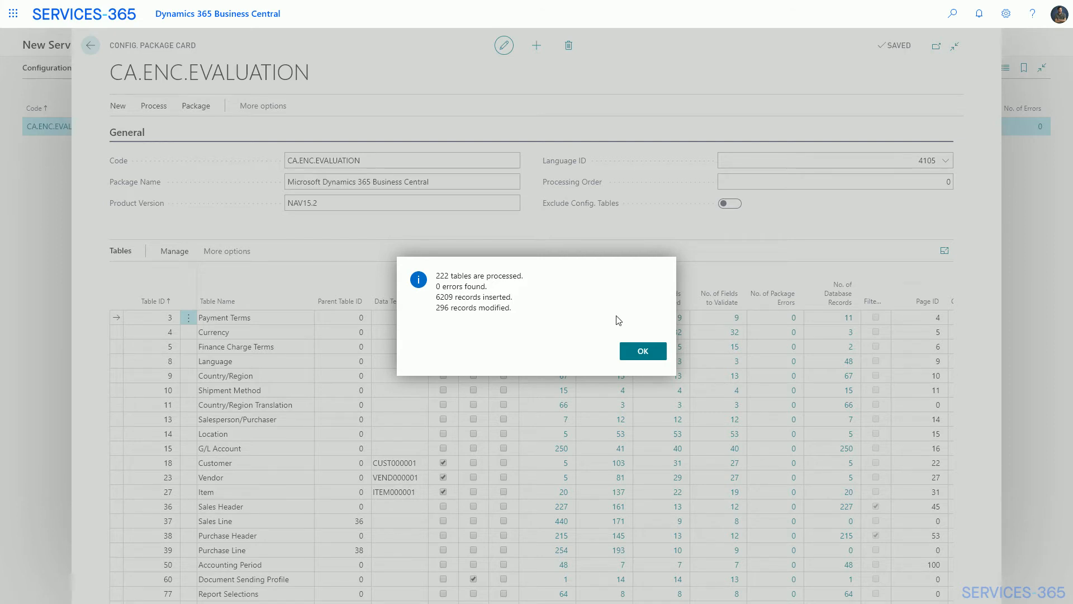
click(642, 352)
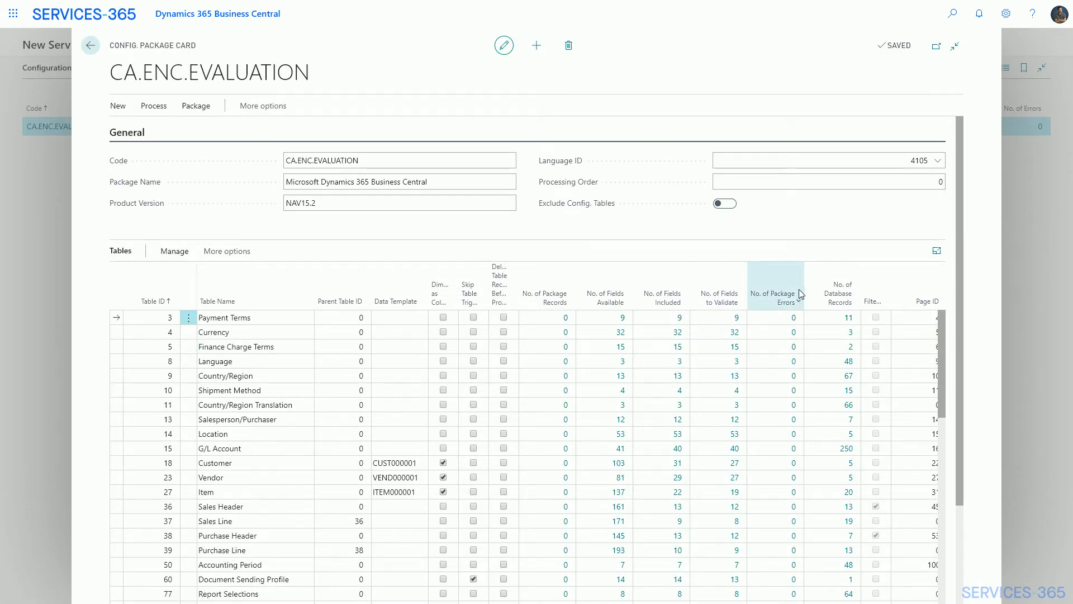
mouse_move(843, 291)
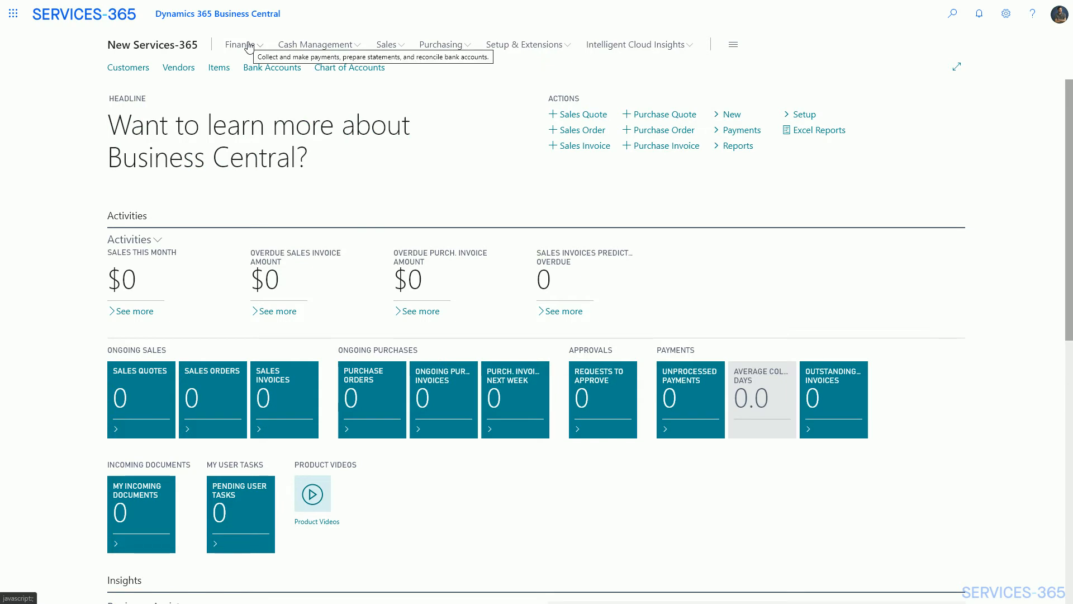
- Open the Chart of Accounts and look through the accounts and balances brought in by the package
click(250, 45)
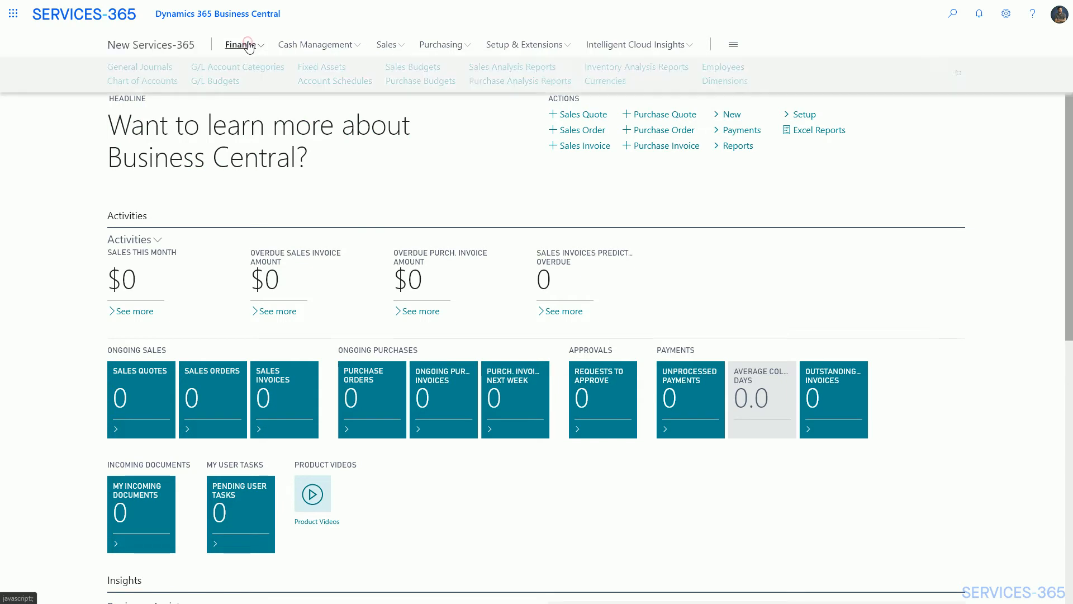
click(137, 82)
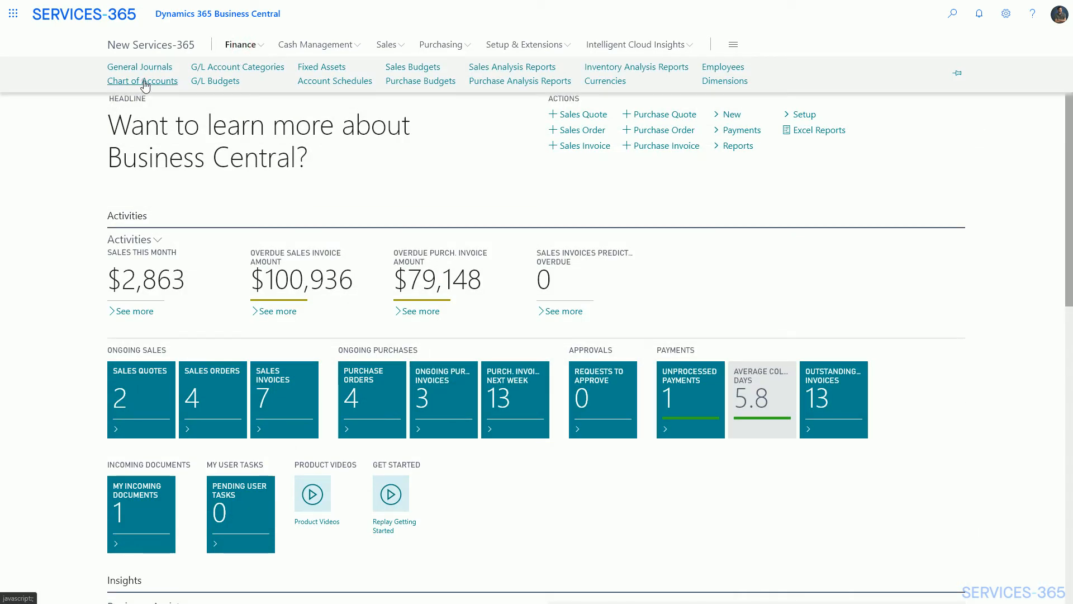
click(144, 81)
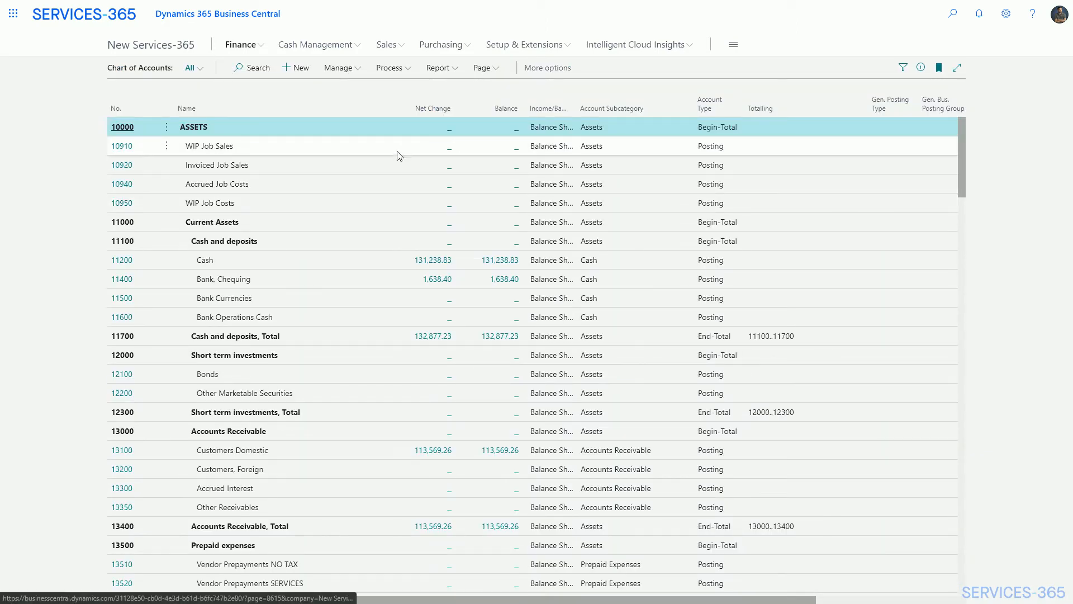
scroll(642, 235, down, 7)
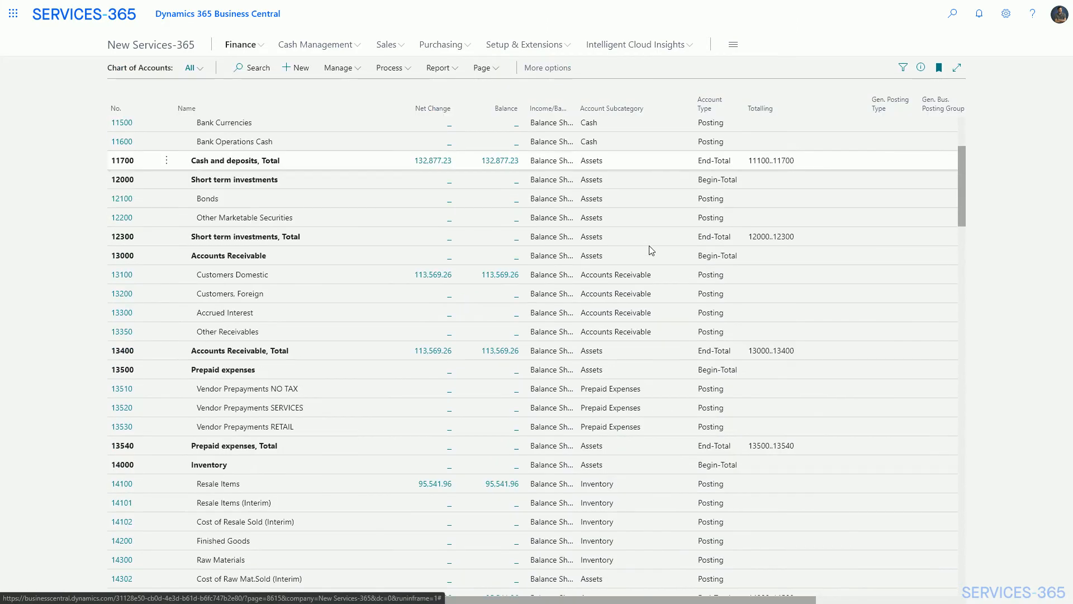
scroll(665, 278, up, 7)
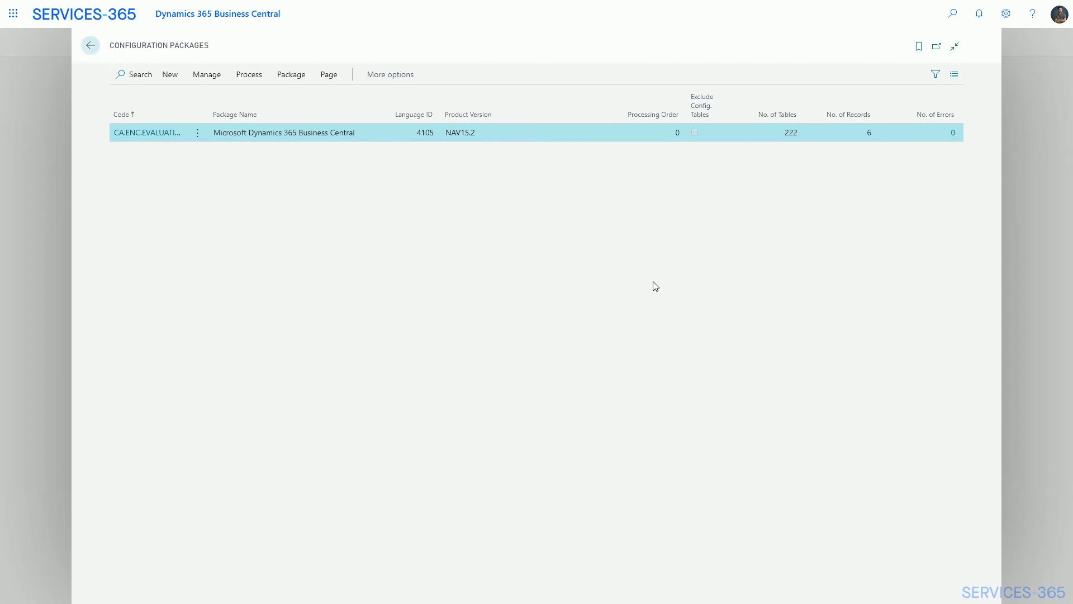
- Export only the Item table (table 27) of the CA.ENC.EVALUATION configuration package to Excel
click(146, 133)
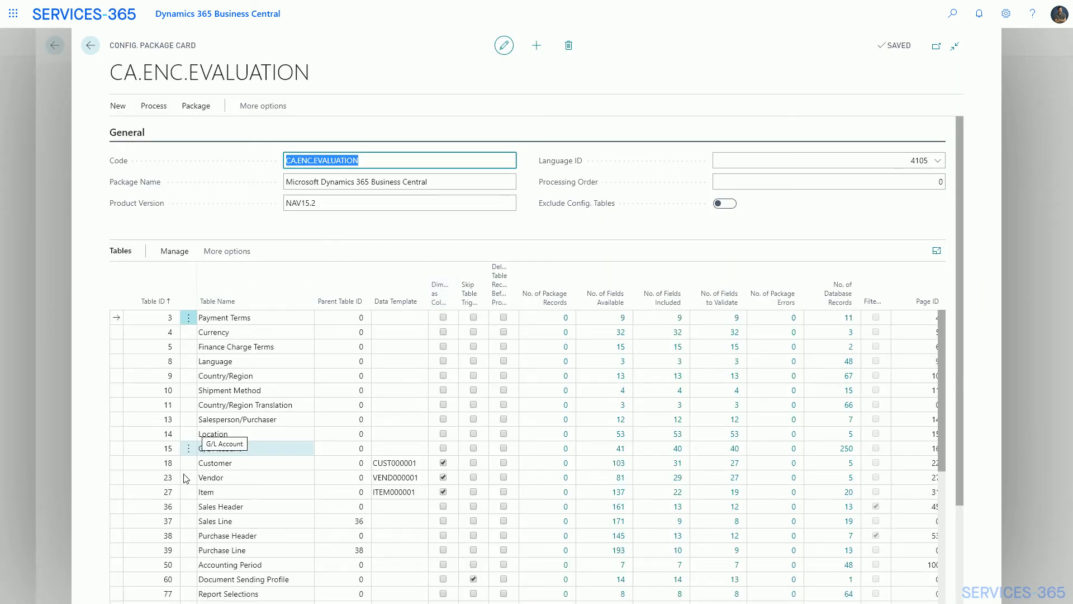
click(188, 491)
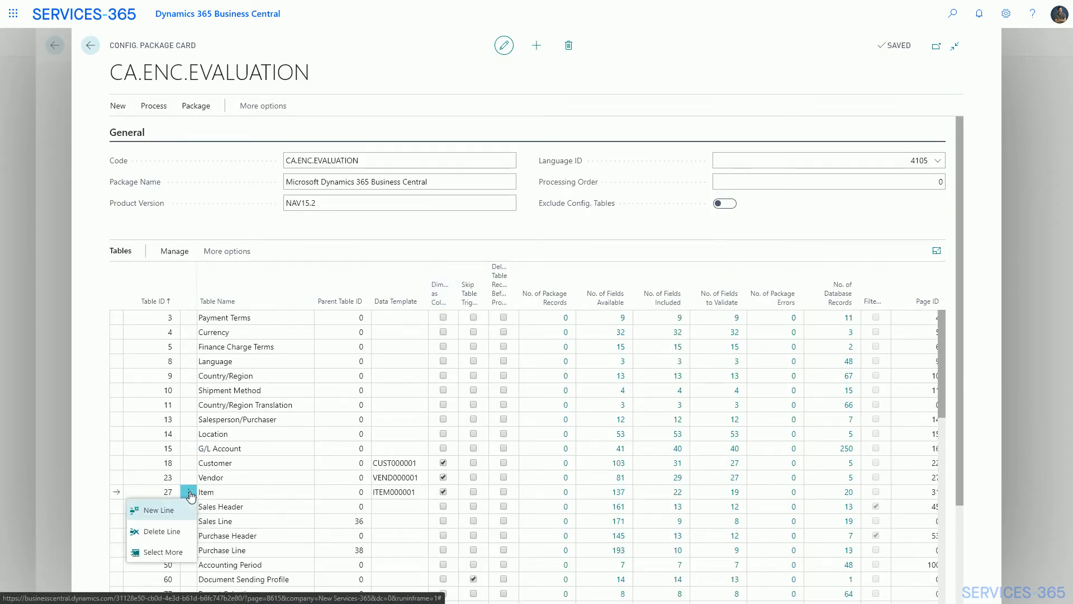
click(187, 424)
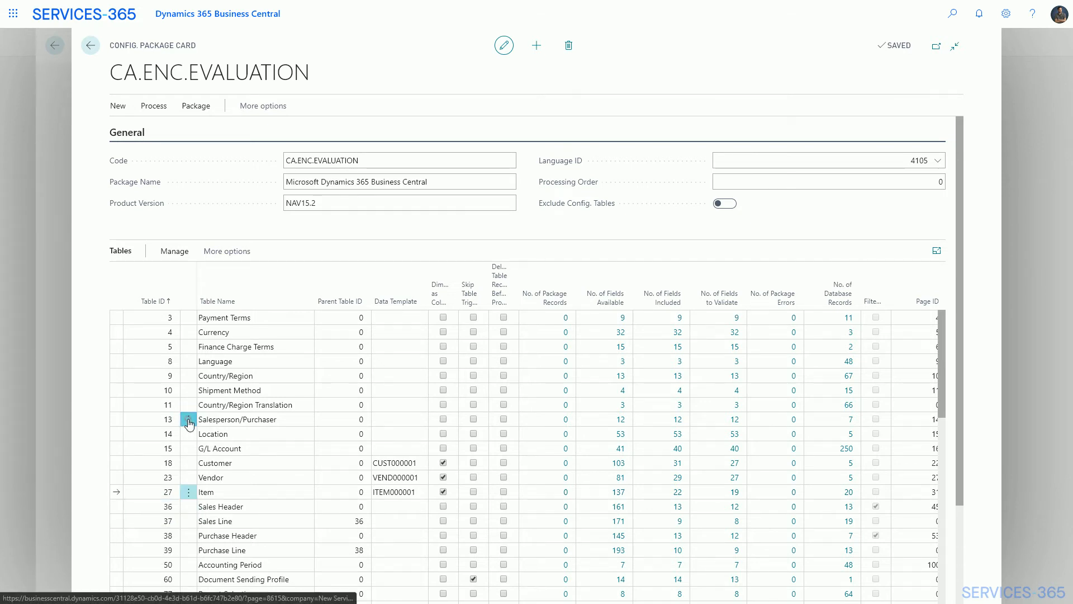
ctrl+click(189, 423)
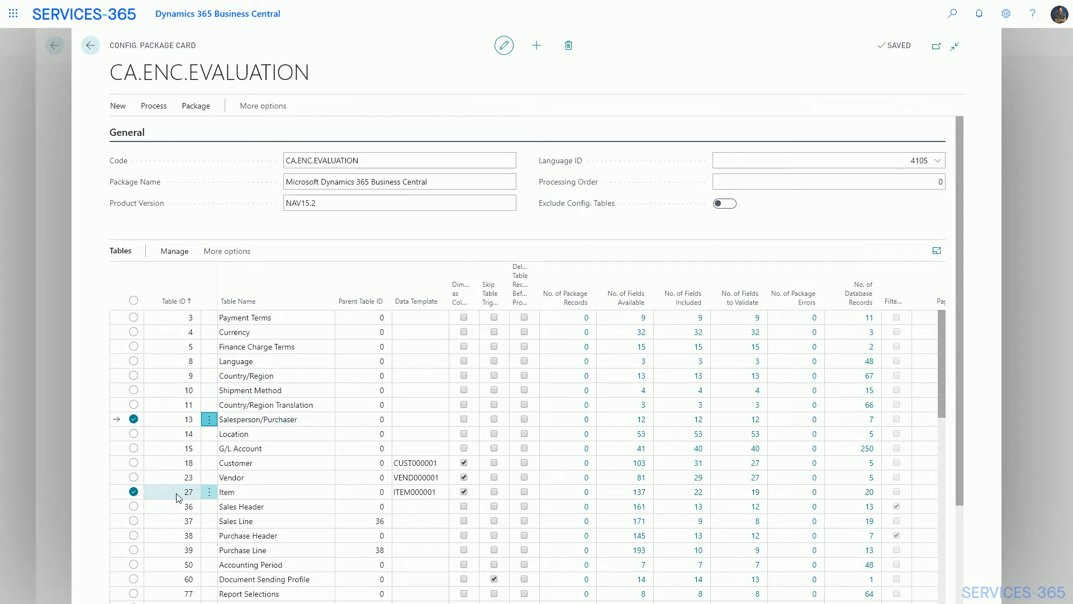
click(212, 495)
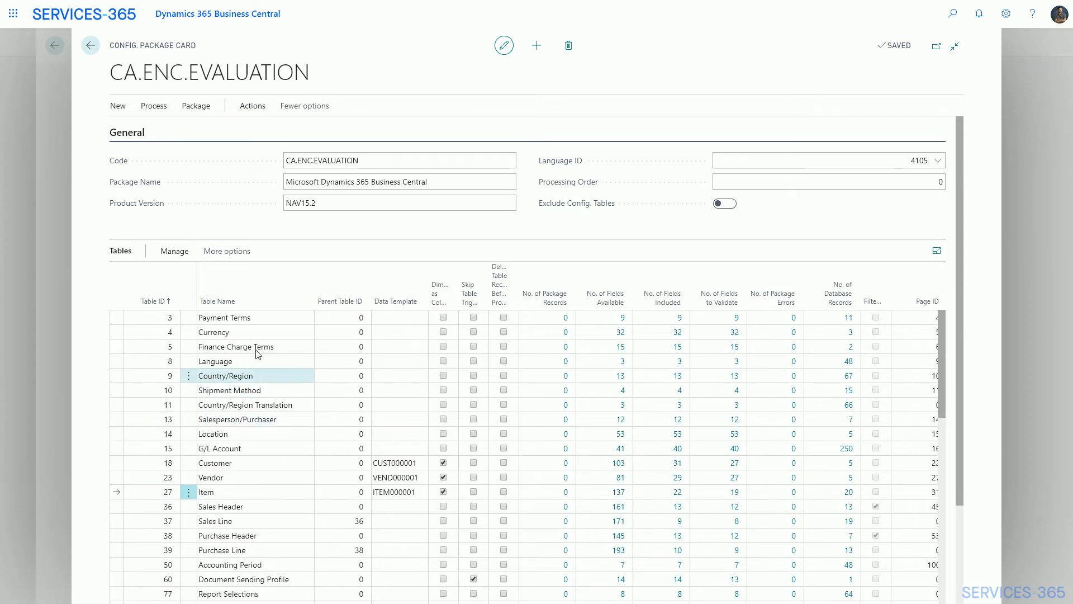
click(228, 255)
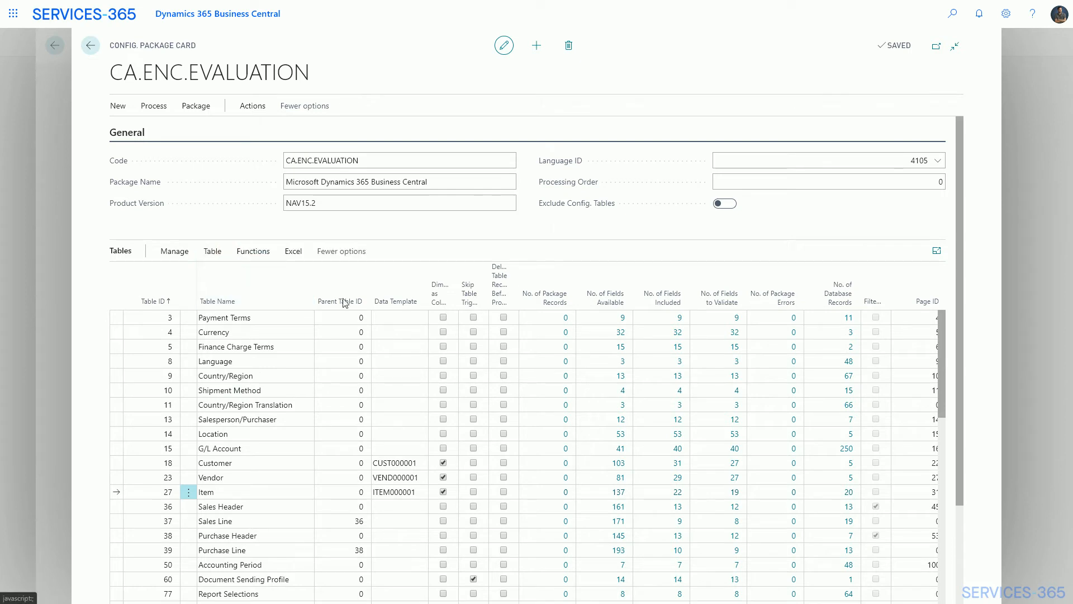
click(293, 251)
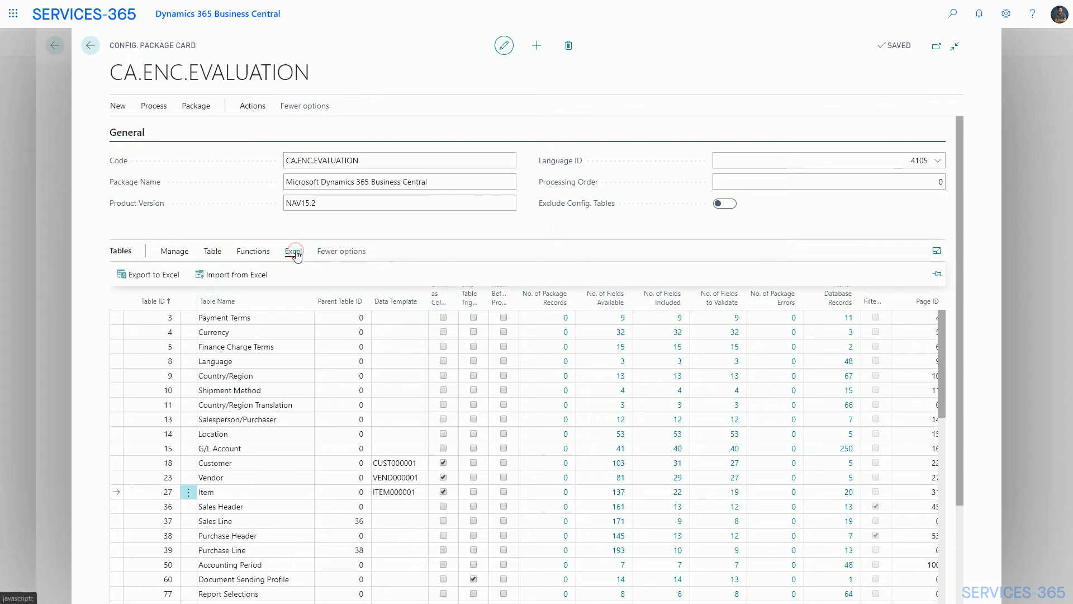
click(156, 276)
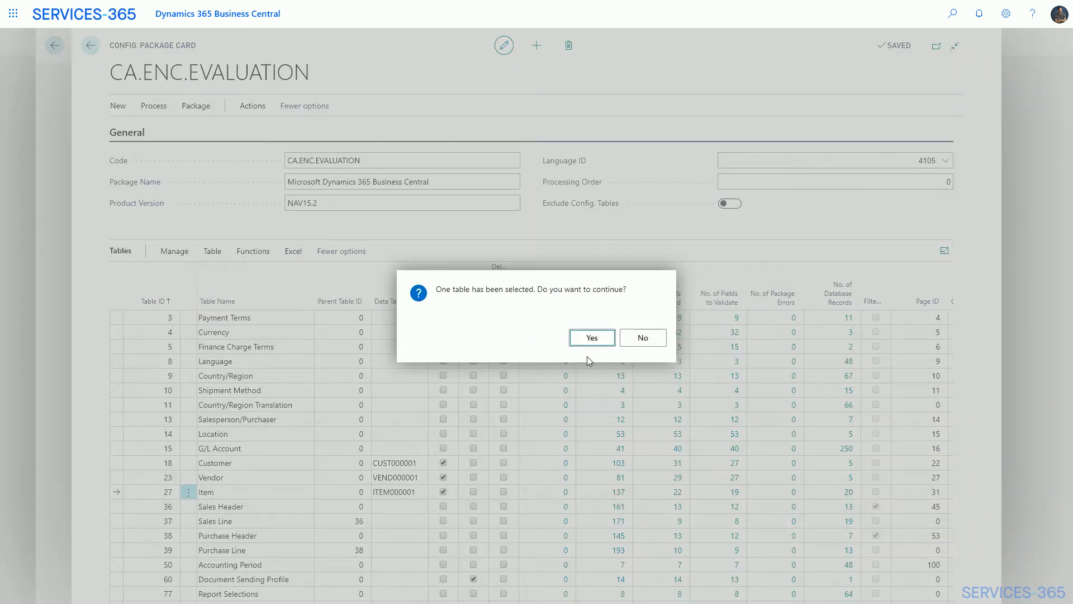
click(584, 339)
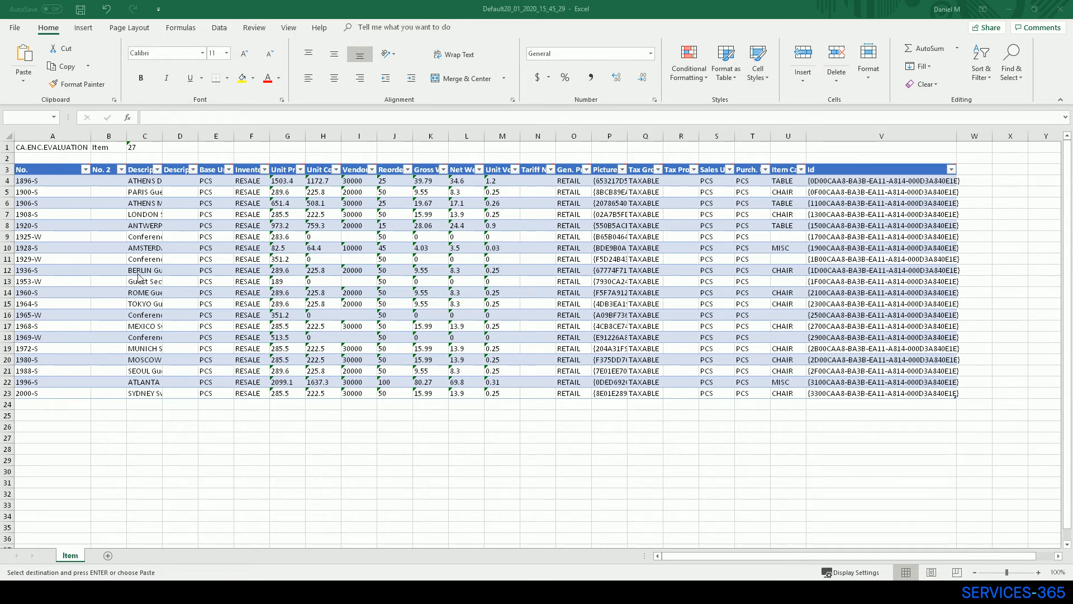
- In the exported Excel workbook, paste the copied new item data below the existing items, starting at cell A24
click(56, 405)
key(ctrl+v)
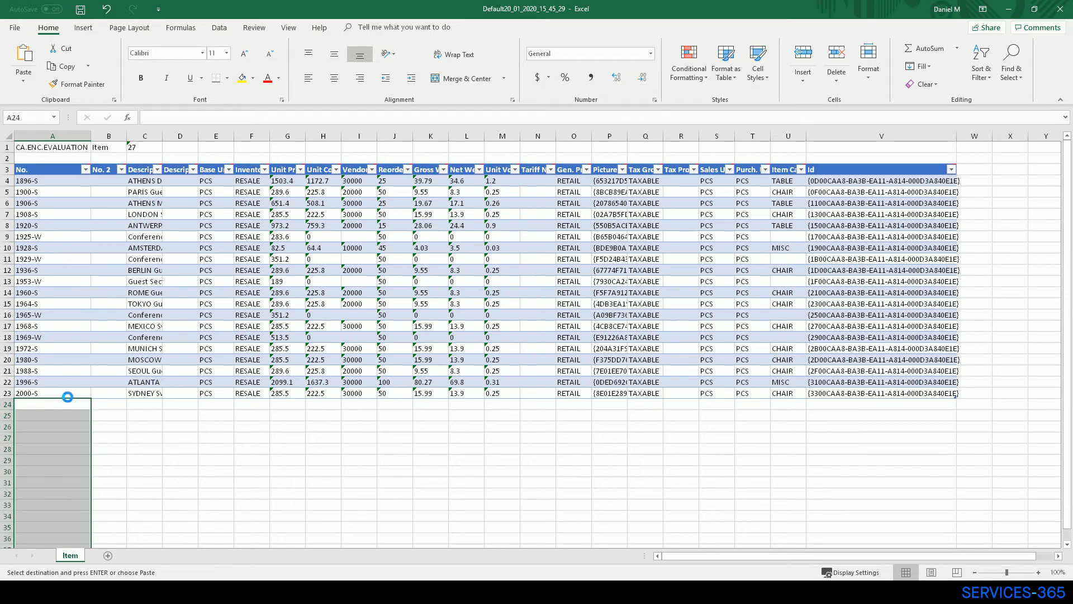
scroll(245, 256, down, 3)
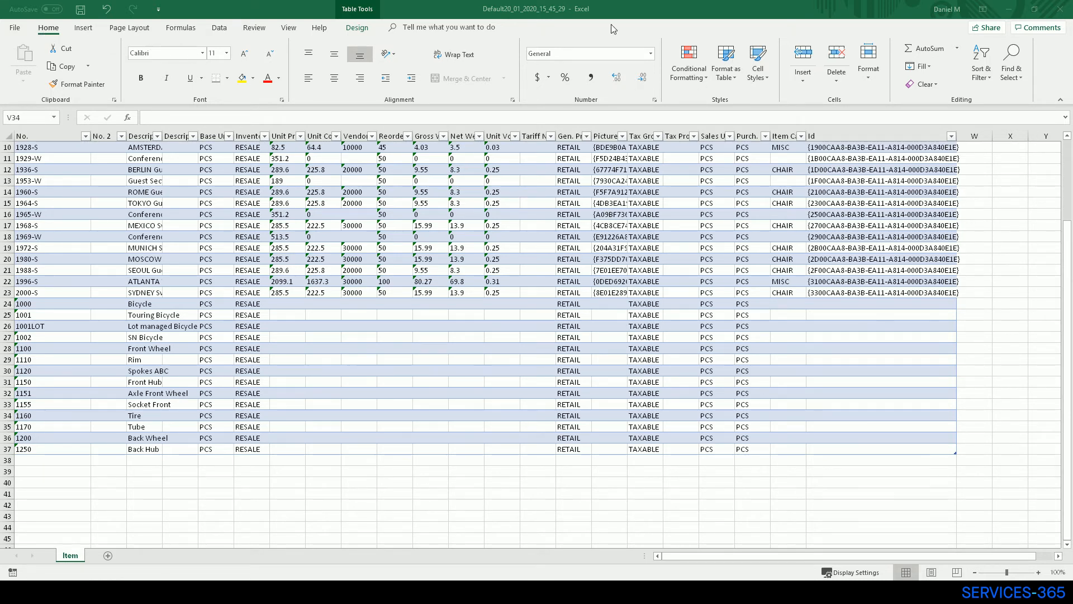
- Save the workbook as Itemupdate in the Downloads > CfgPkgTbls folder and close Excel
click(14, 33)
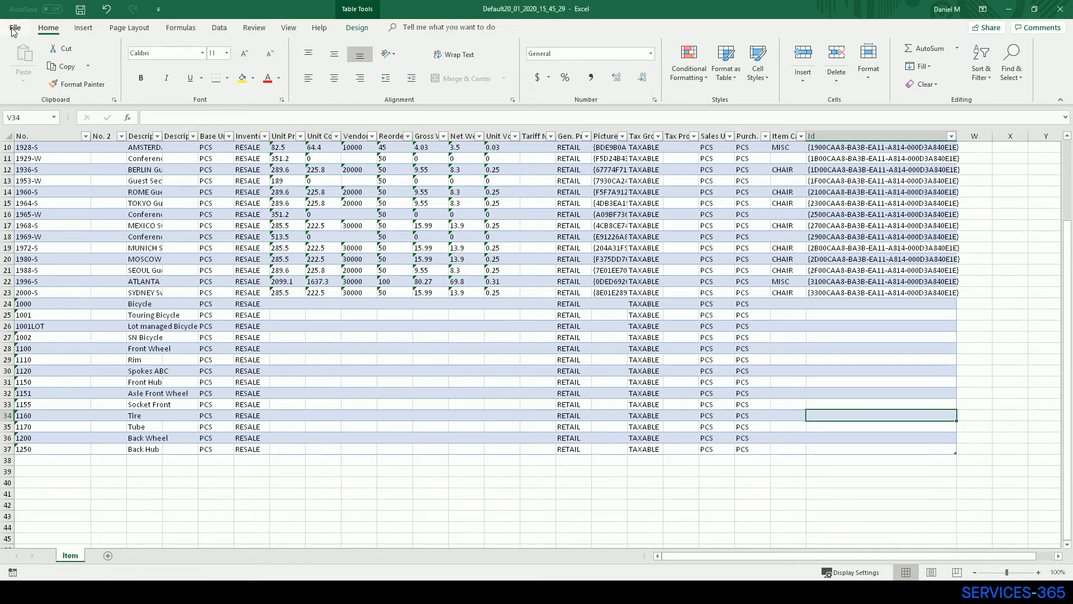
click(15, 29)
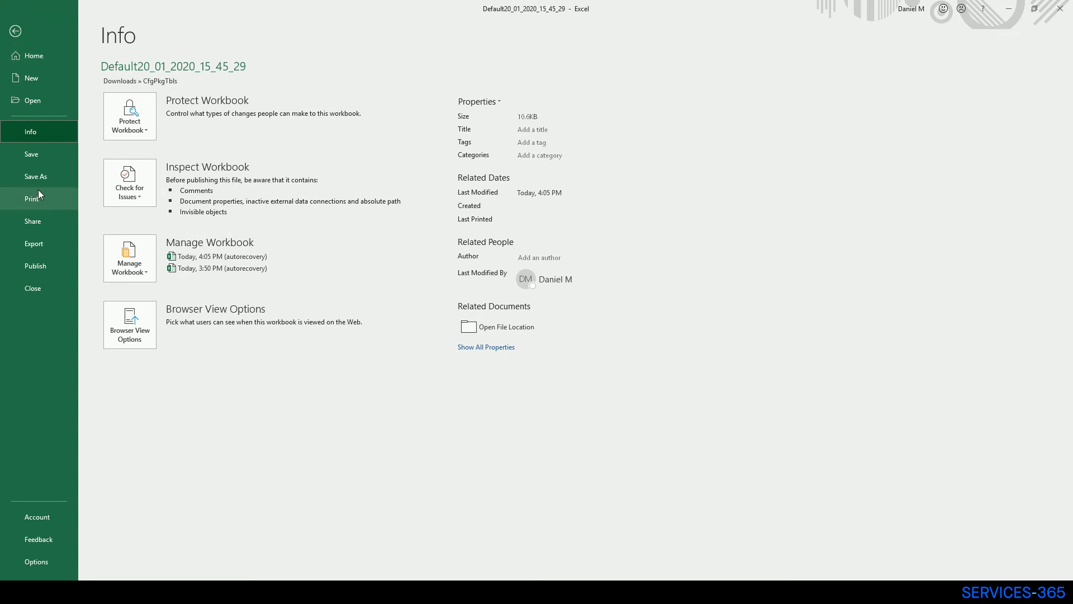
click(38, 175)
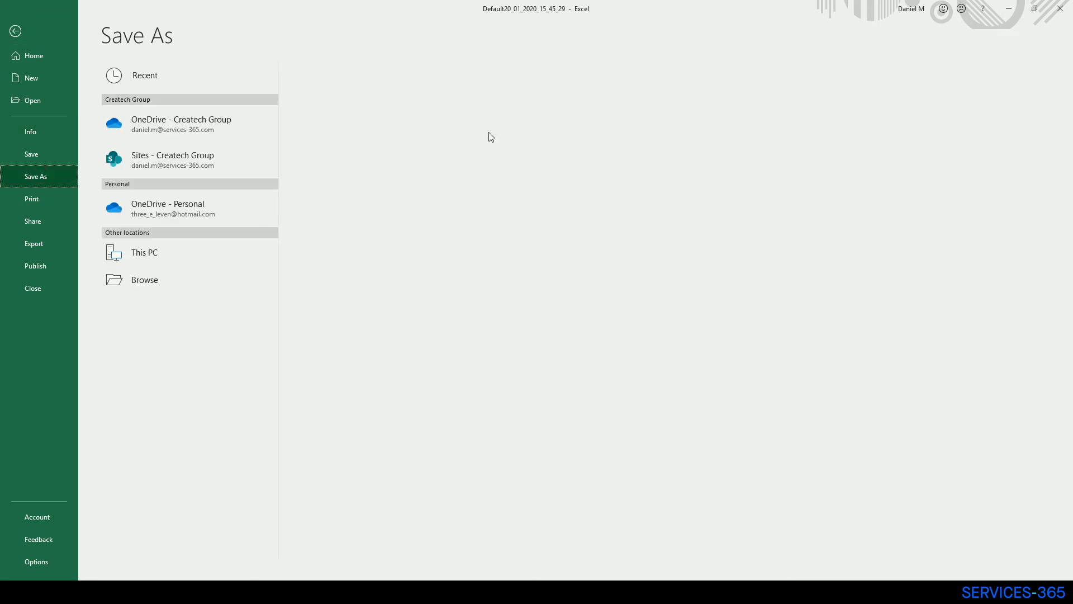
click(406, 82)
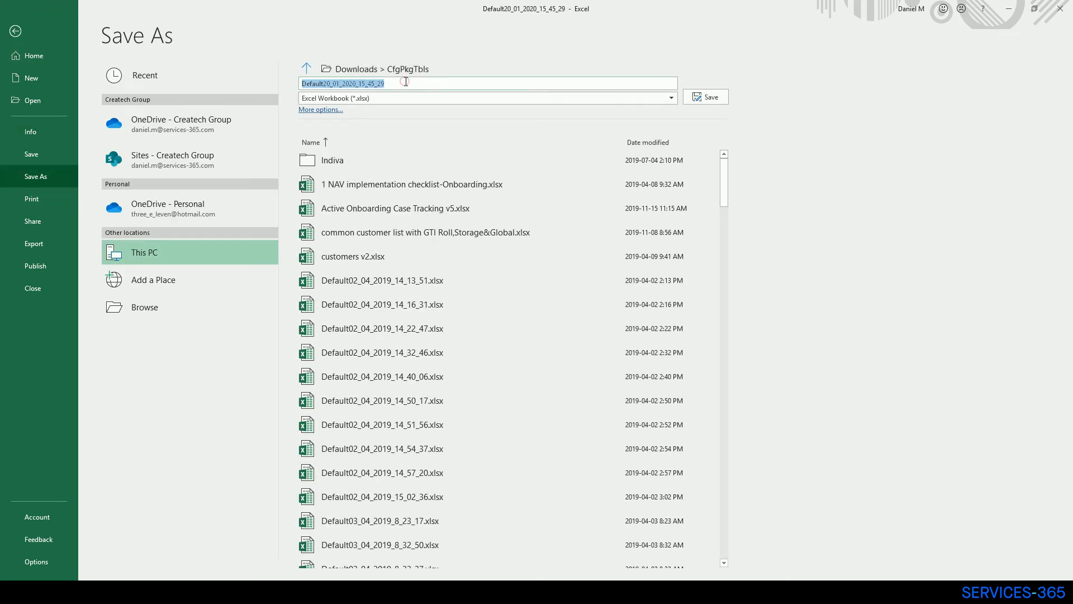
key(BackSpace)
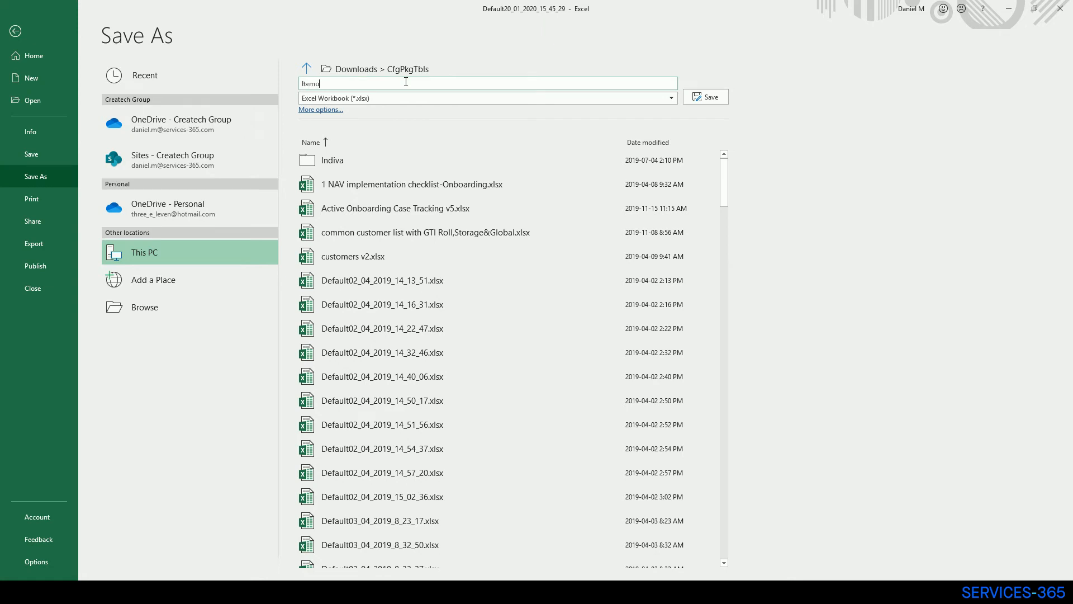
click(705, 97)
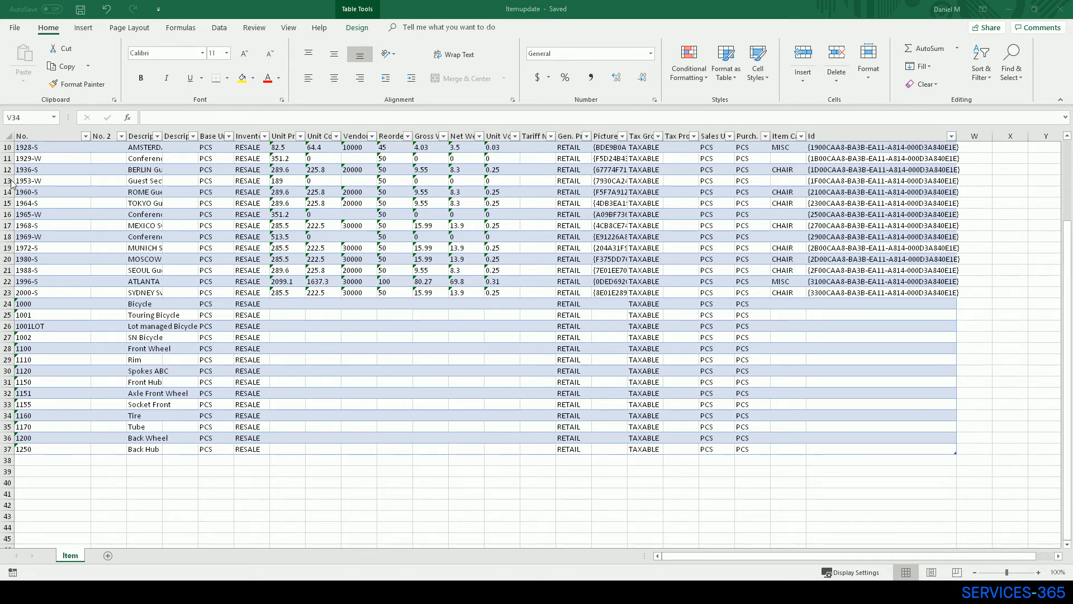
click(1059, 10)
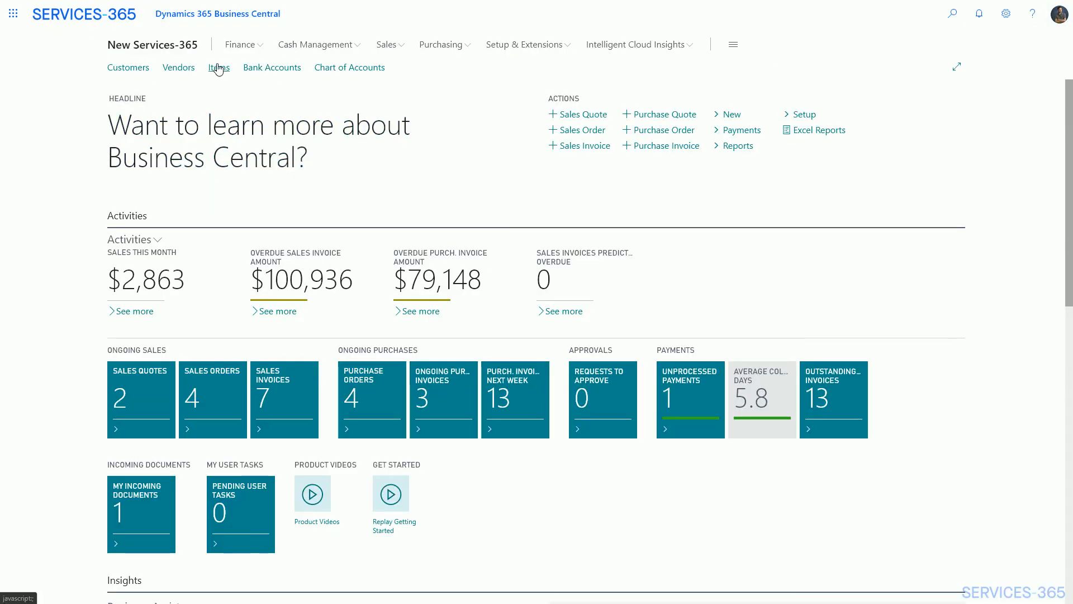
- In Business Central, view the existing Items list, then find and open the Configuration Packages page with the search "configuration package"
click(218, 68)
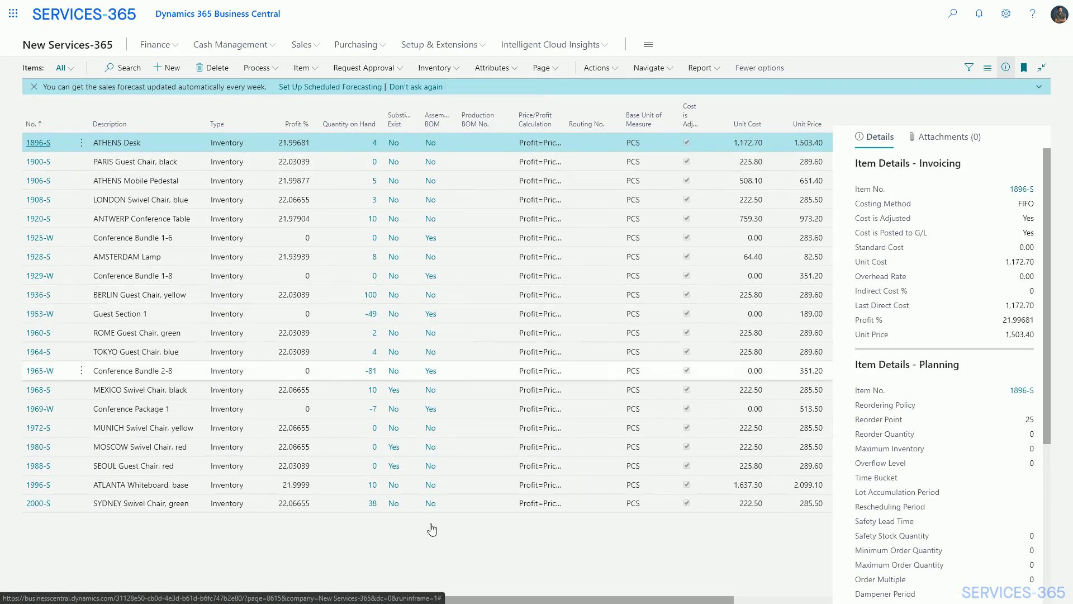
click(952, 13)
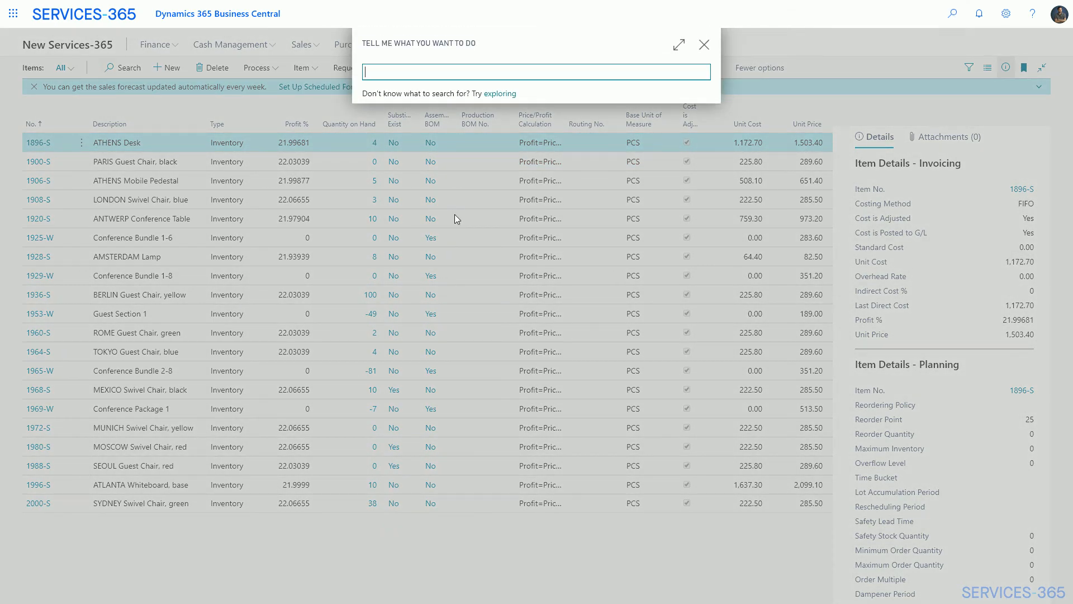
text(configuration package)
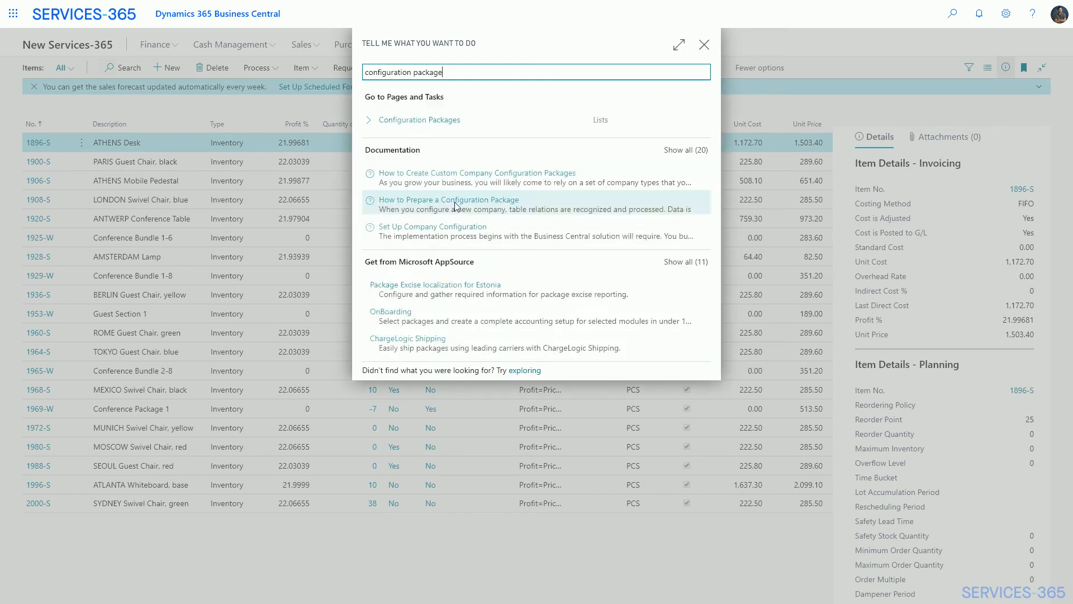
click(433, 119)
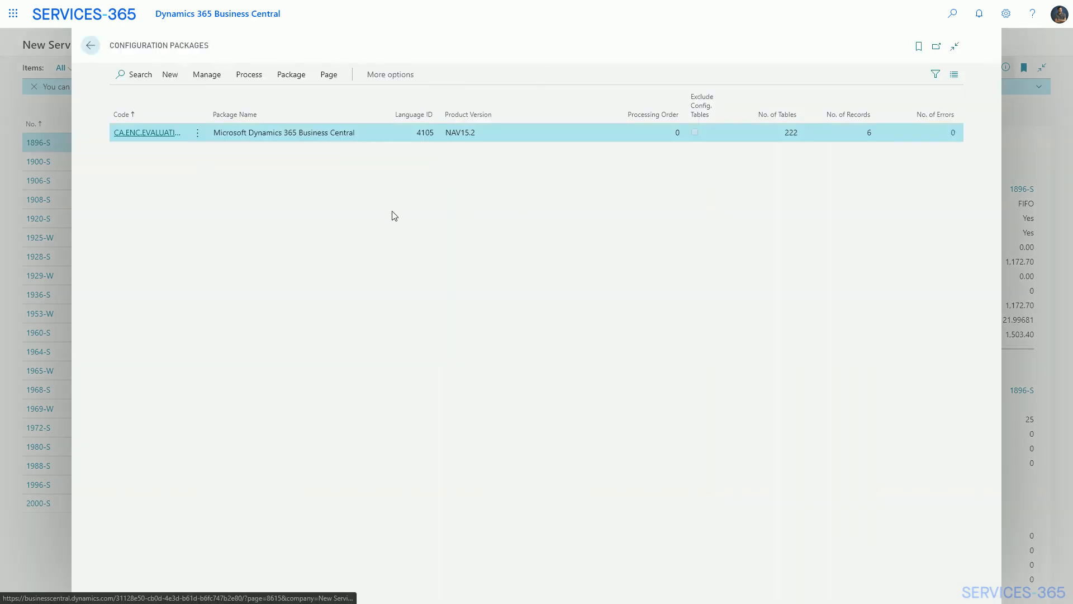
- Open the CA.ENC.EVALUATION package card and import the Itemupdate workbook from the MANUGYPSE folder into its Item table (table 27)
click(159, 134)
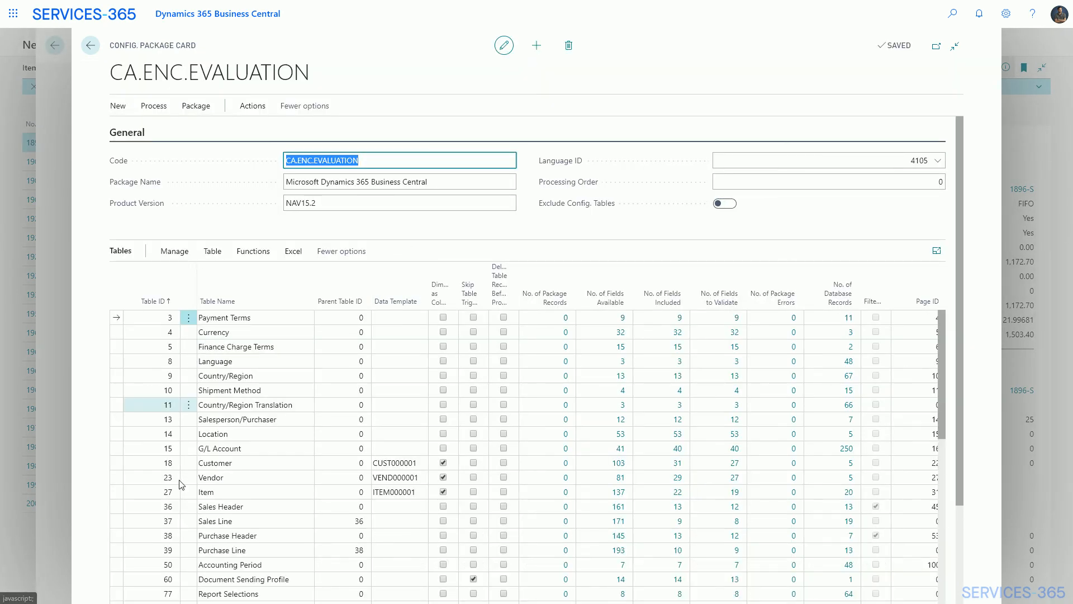
click(189, 492)
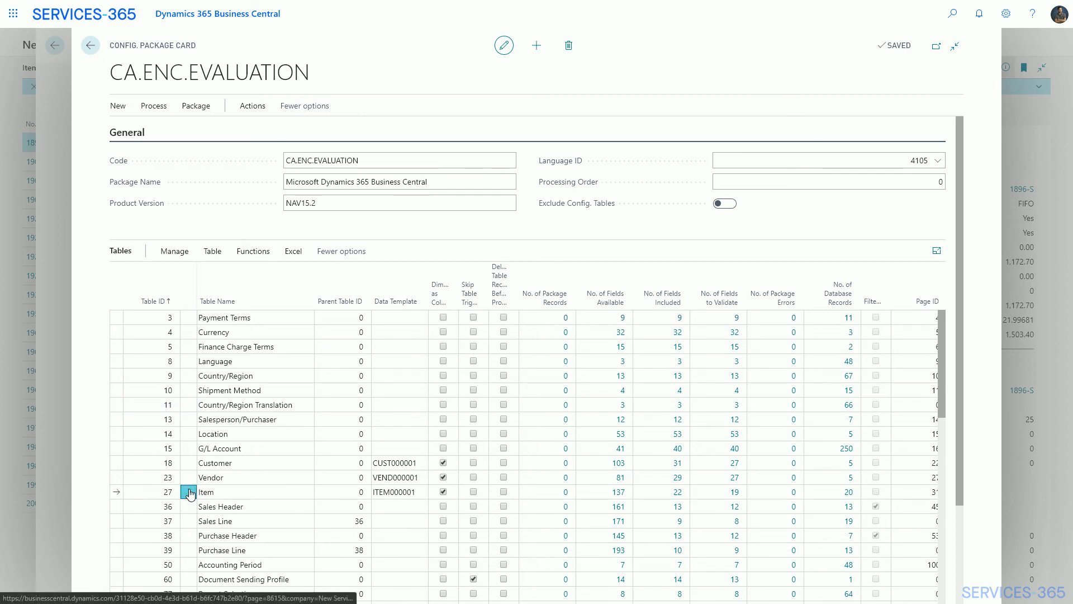
click(189, 492)
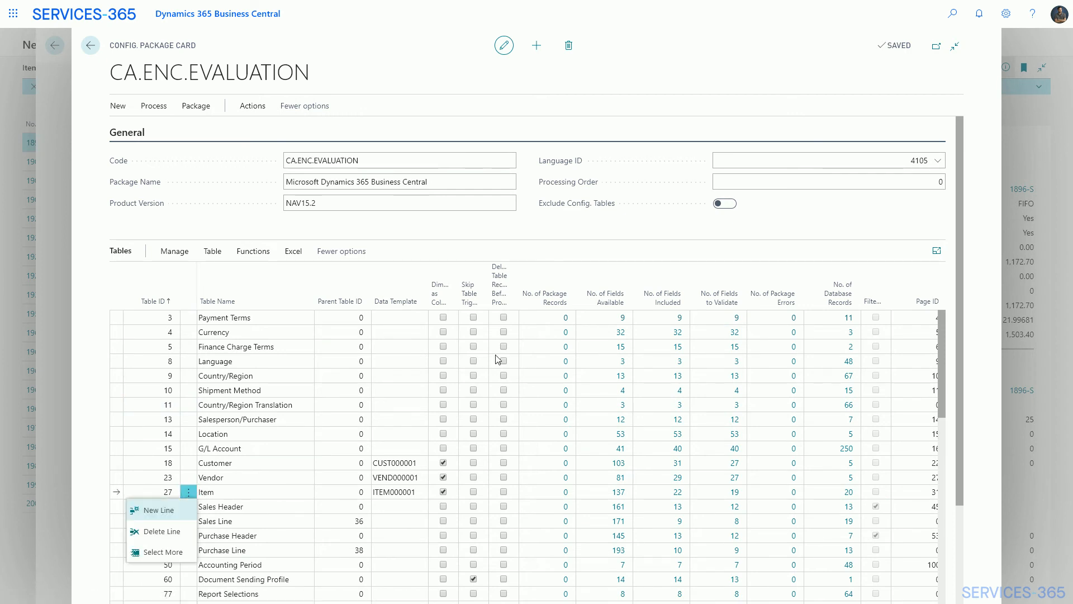
click(296, 253)
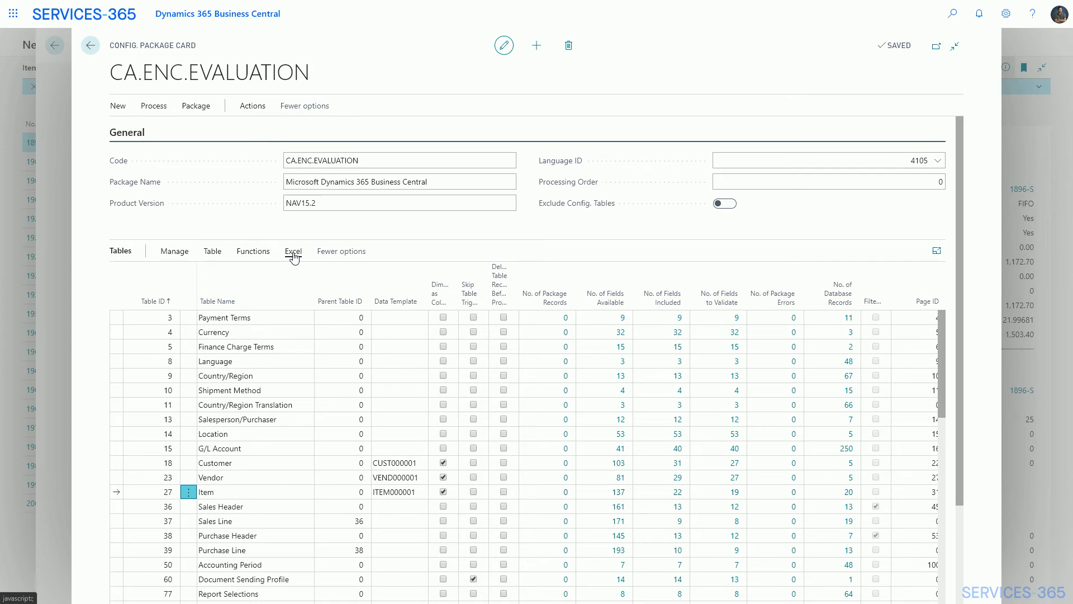
click(295, 253)
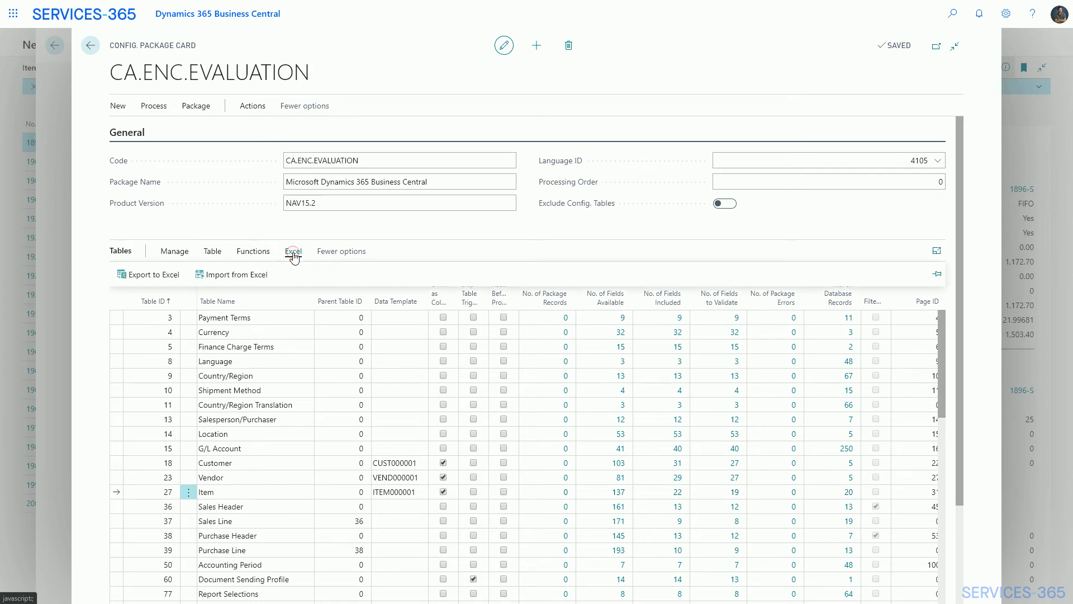
click(236, 276)
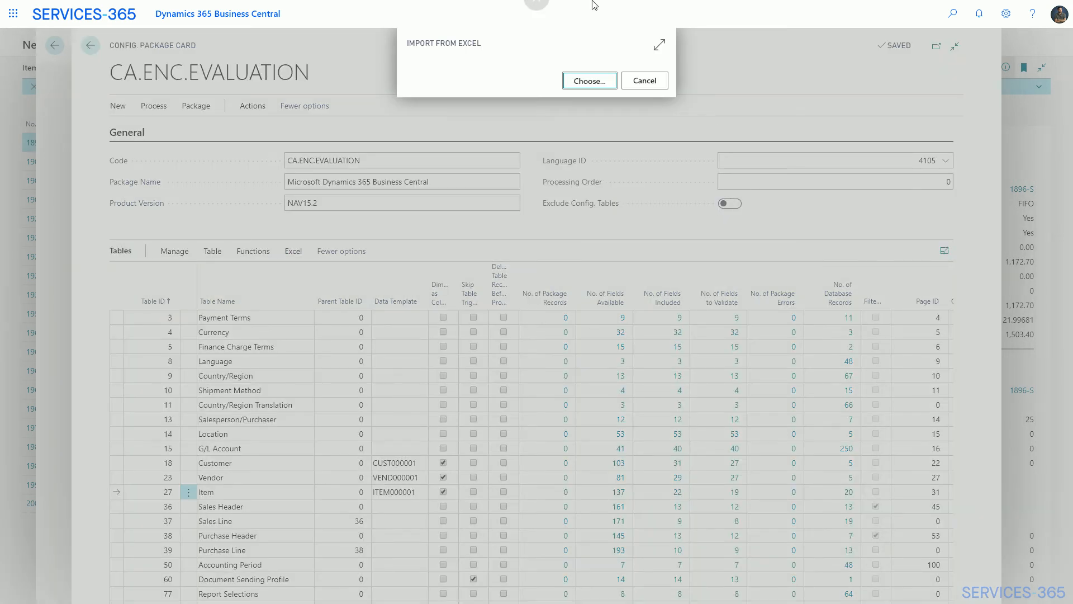
click(581, 83)
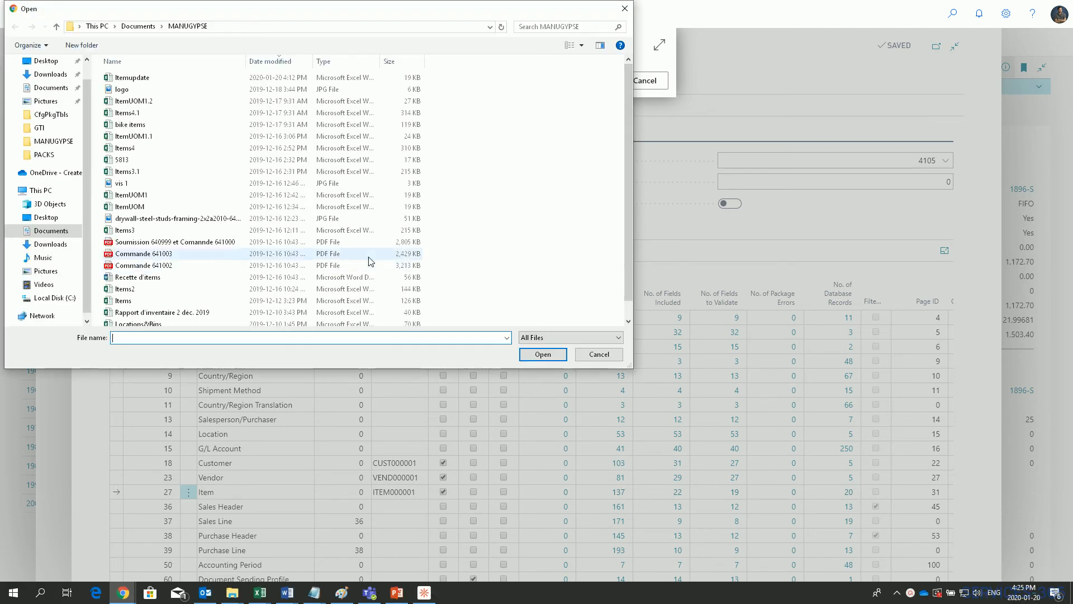
click(137, 78)
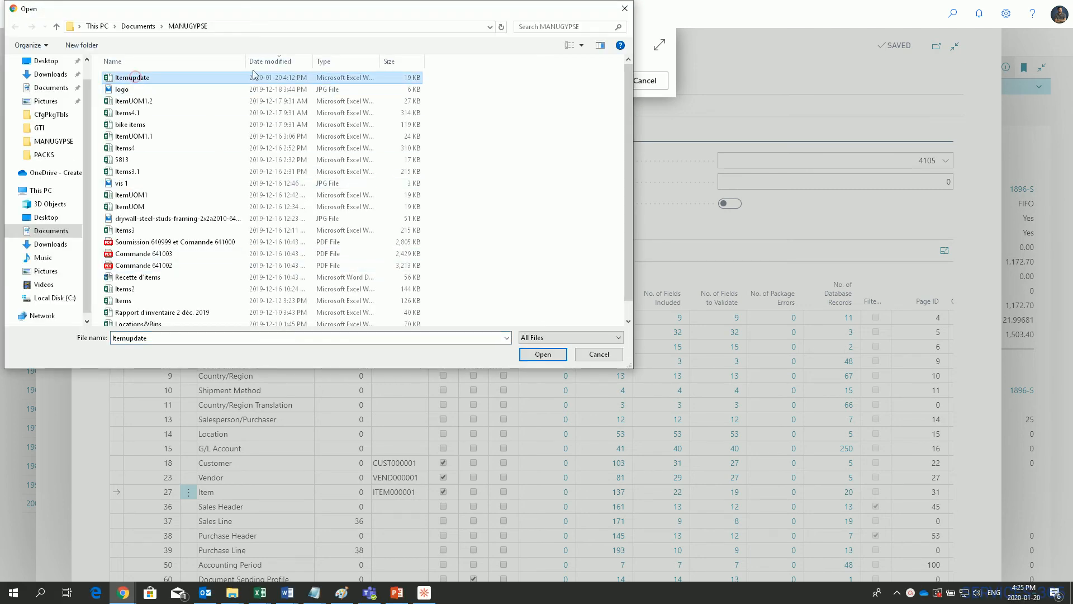
click(544, 354)
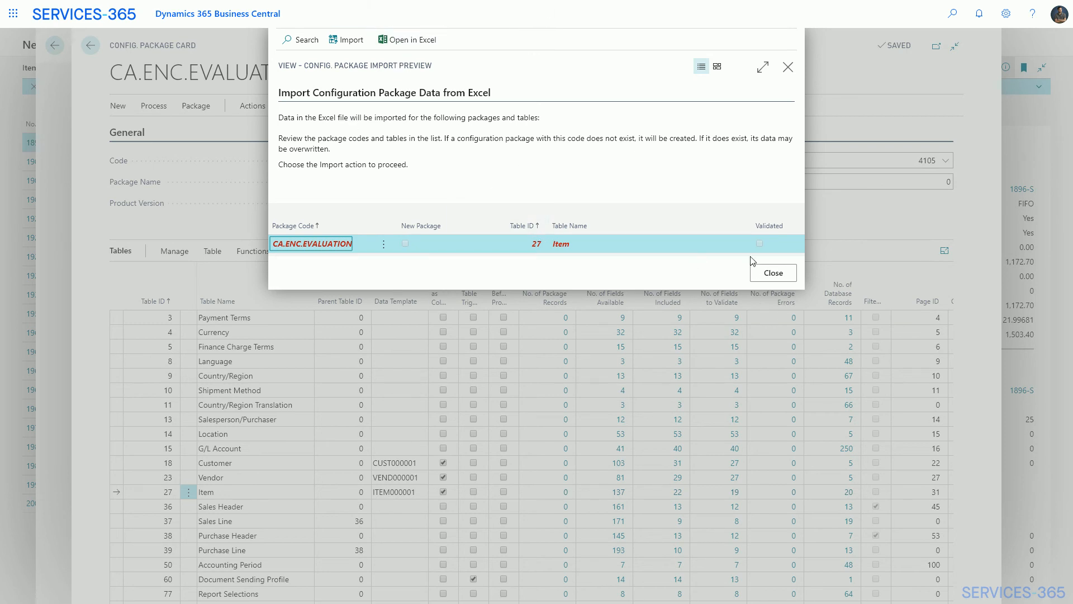
click(350, 41)
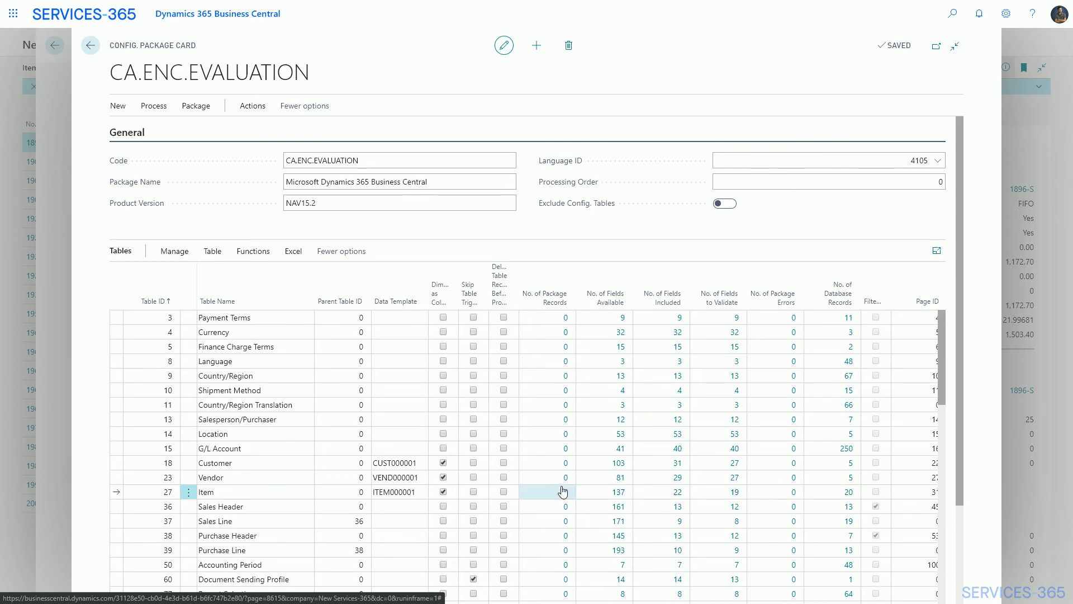
- Apply the imported package data for the Item table only, confirm it, and open the Items list from the home page
click(253, 252)
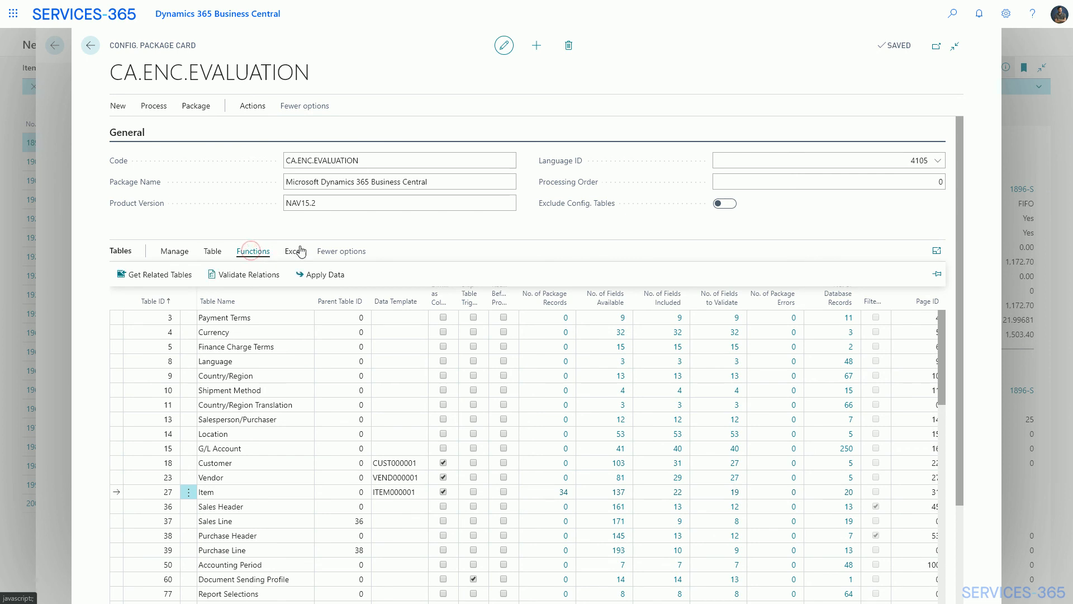
click(317, 275)
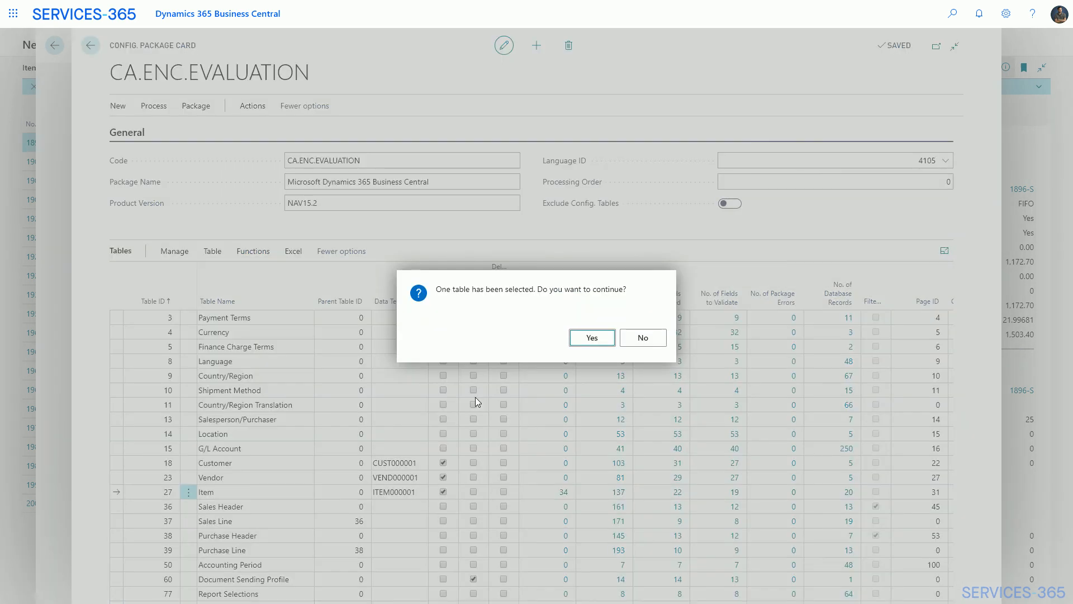
click(576, 340)
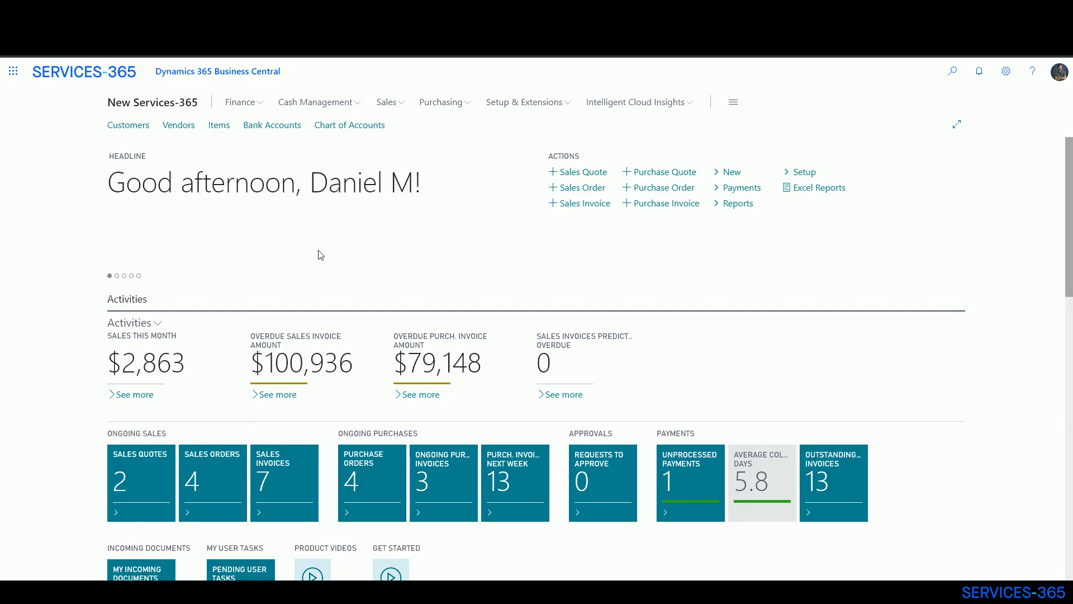
click(219, 129)
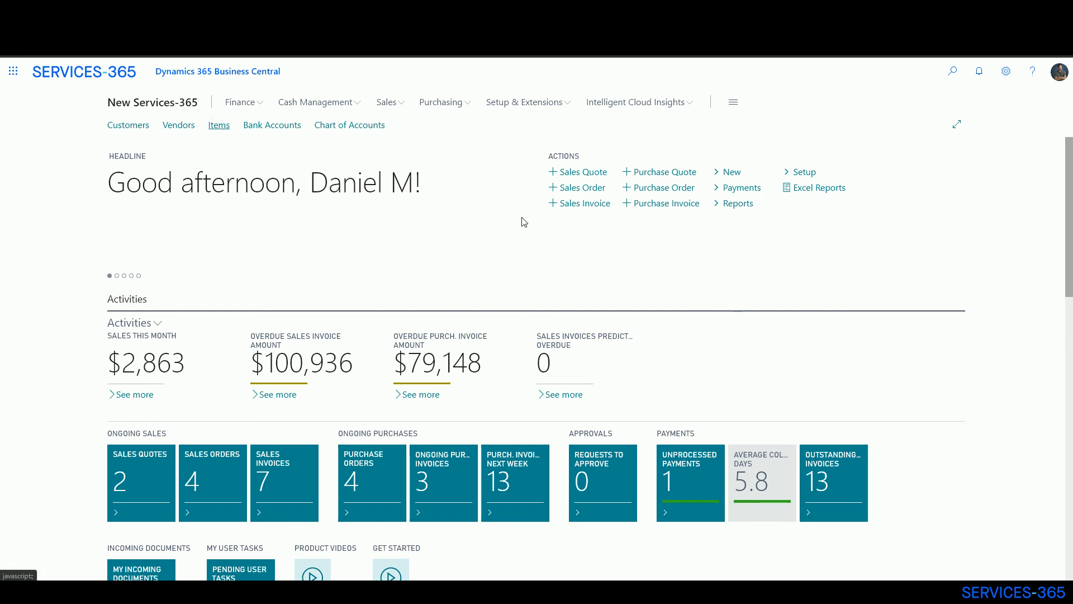